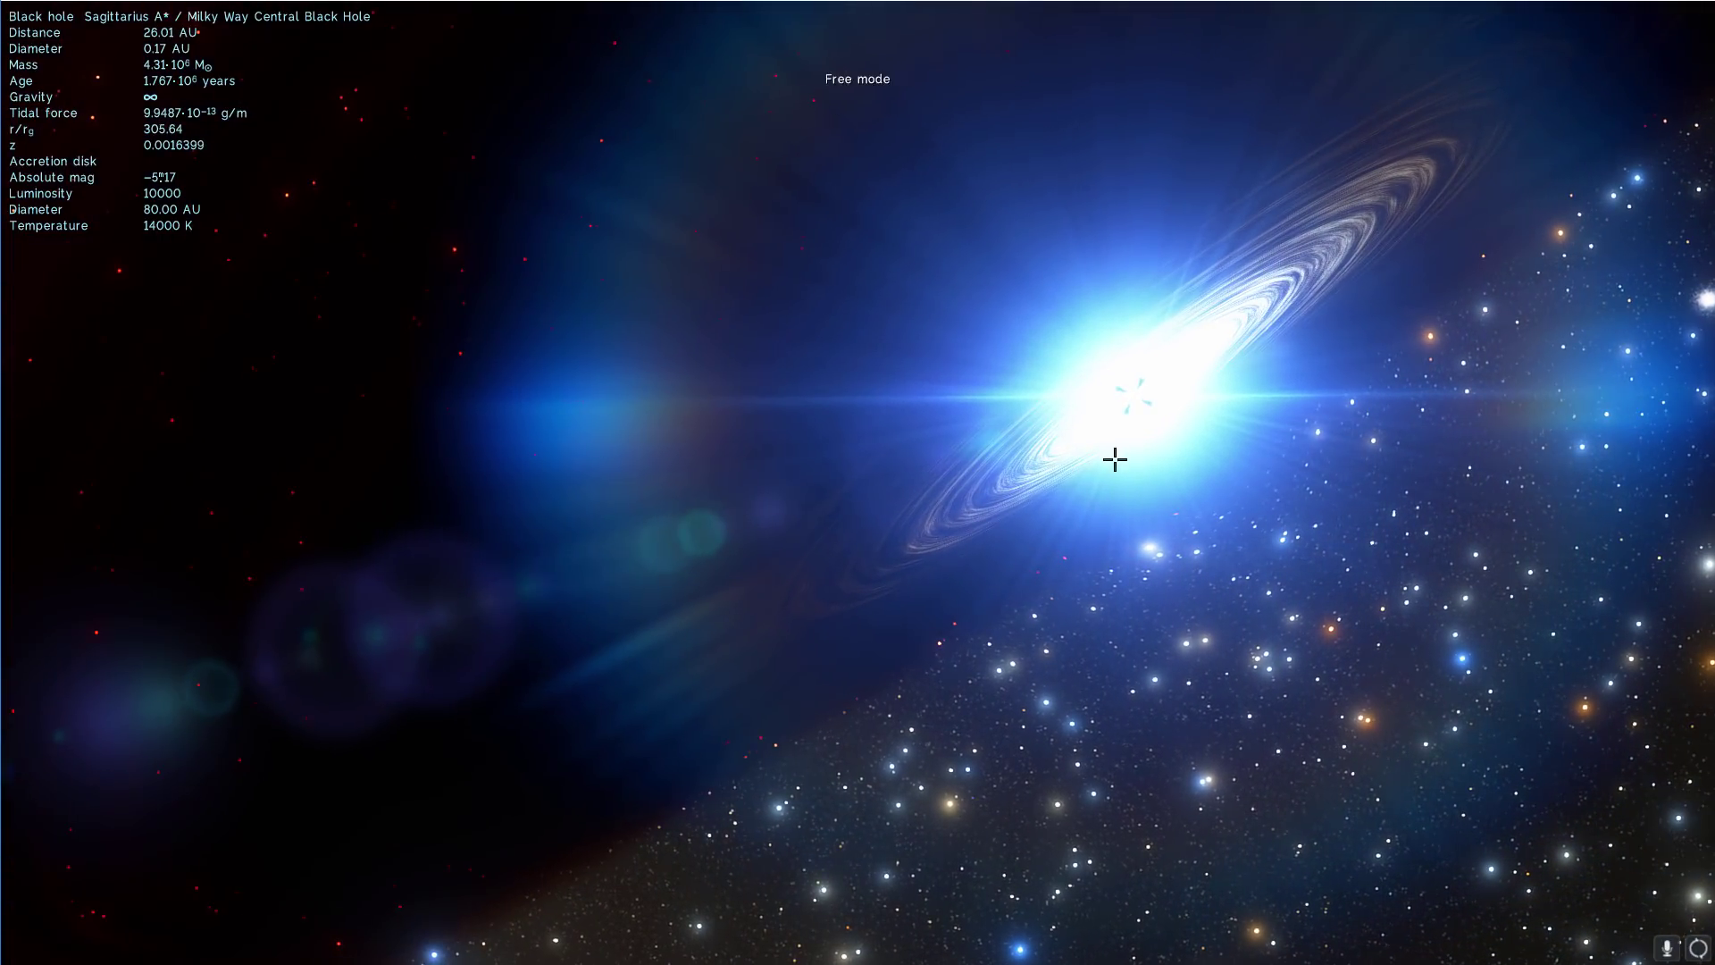
{"action": "scroll", "coordinate": [1118, 458], "scroll_direction": "up", "scroll_amount": 5}
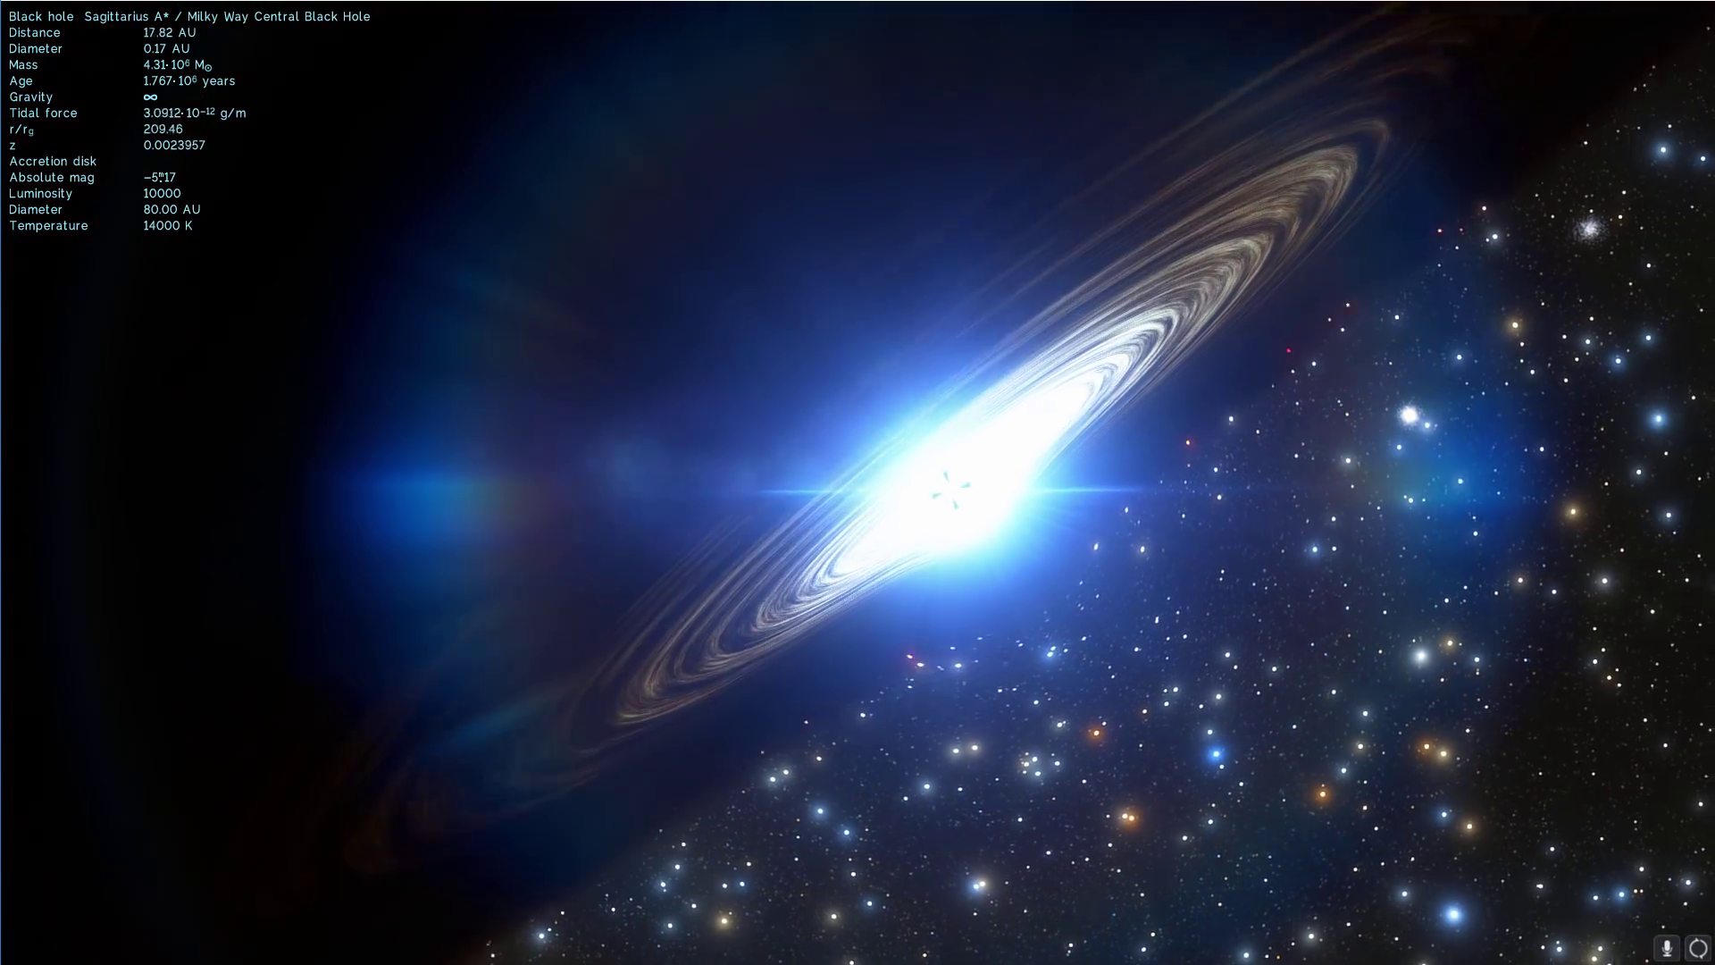
{"action": "scroll", "coordinate": [1101, 472], "scroll_direction": "up", "scroll_amount": 3}
{"action": "scroll", "coordinate": [1101, 472], "scroll_direction": "up", "scroll_amount": 3}
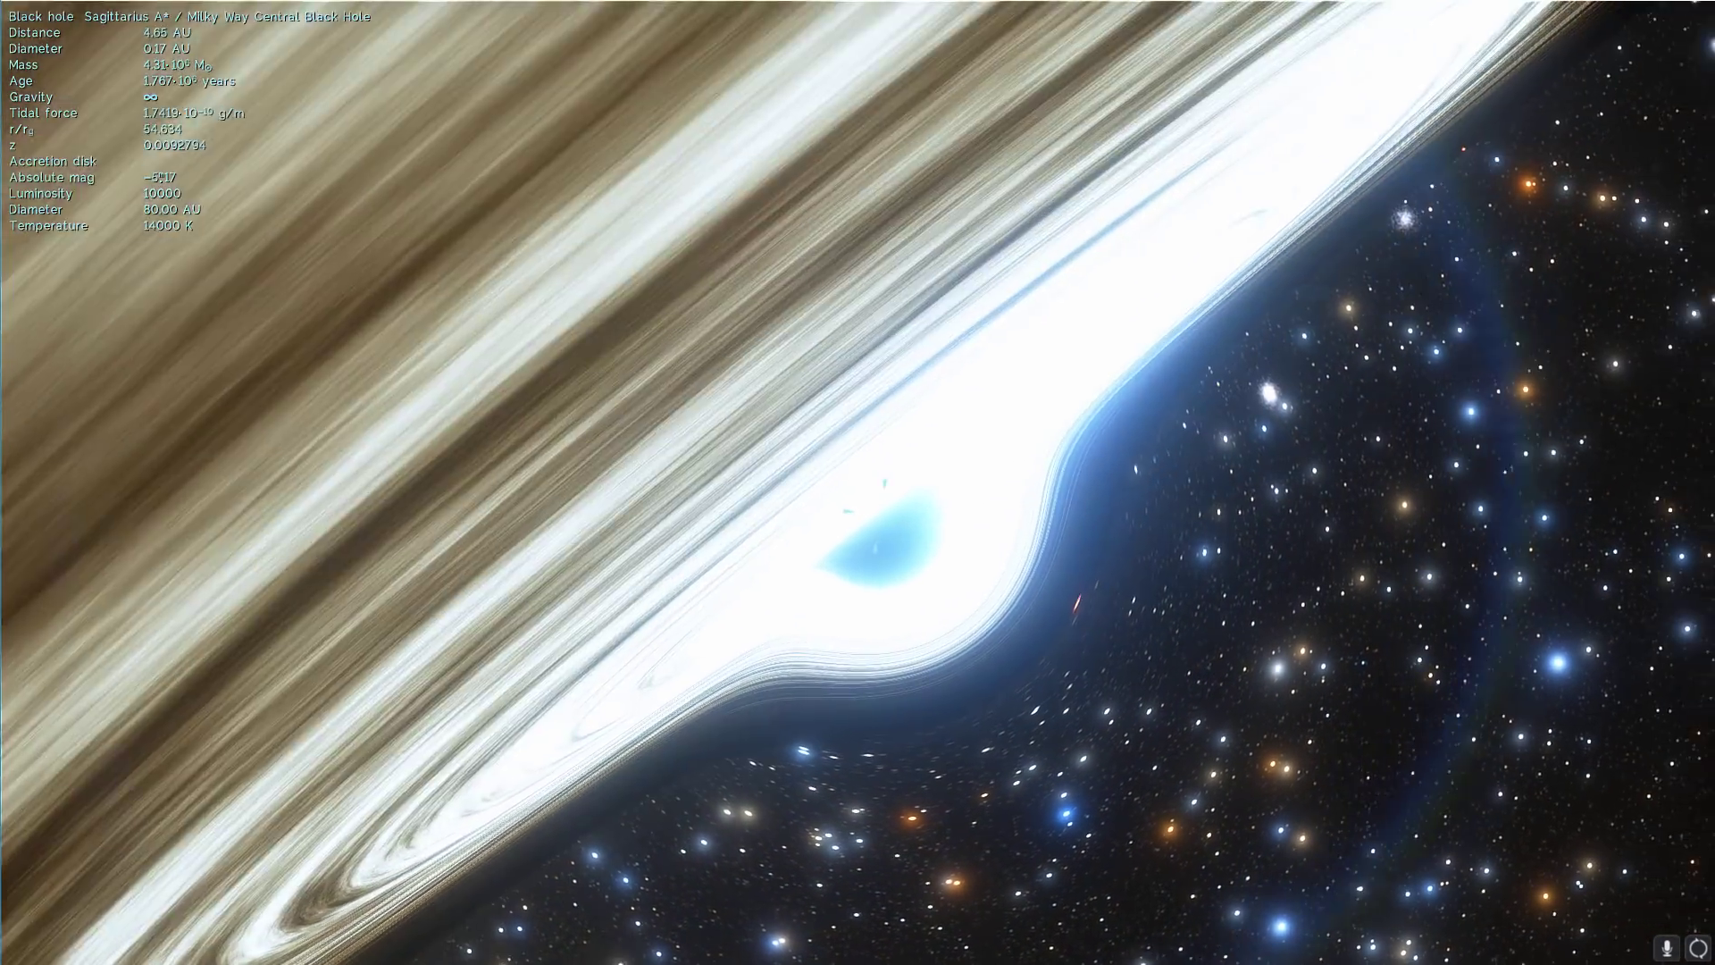
Orbit the camera around Sagittarius A* to view its glowing disk nearly face-on
{"action": "left_click_drag", "start_coordinate": [1101, 473], "coordinate": [938, 564]}
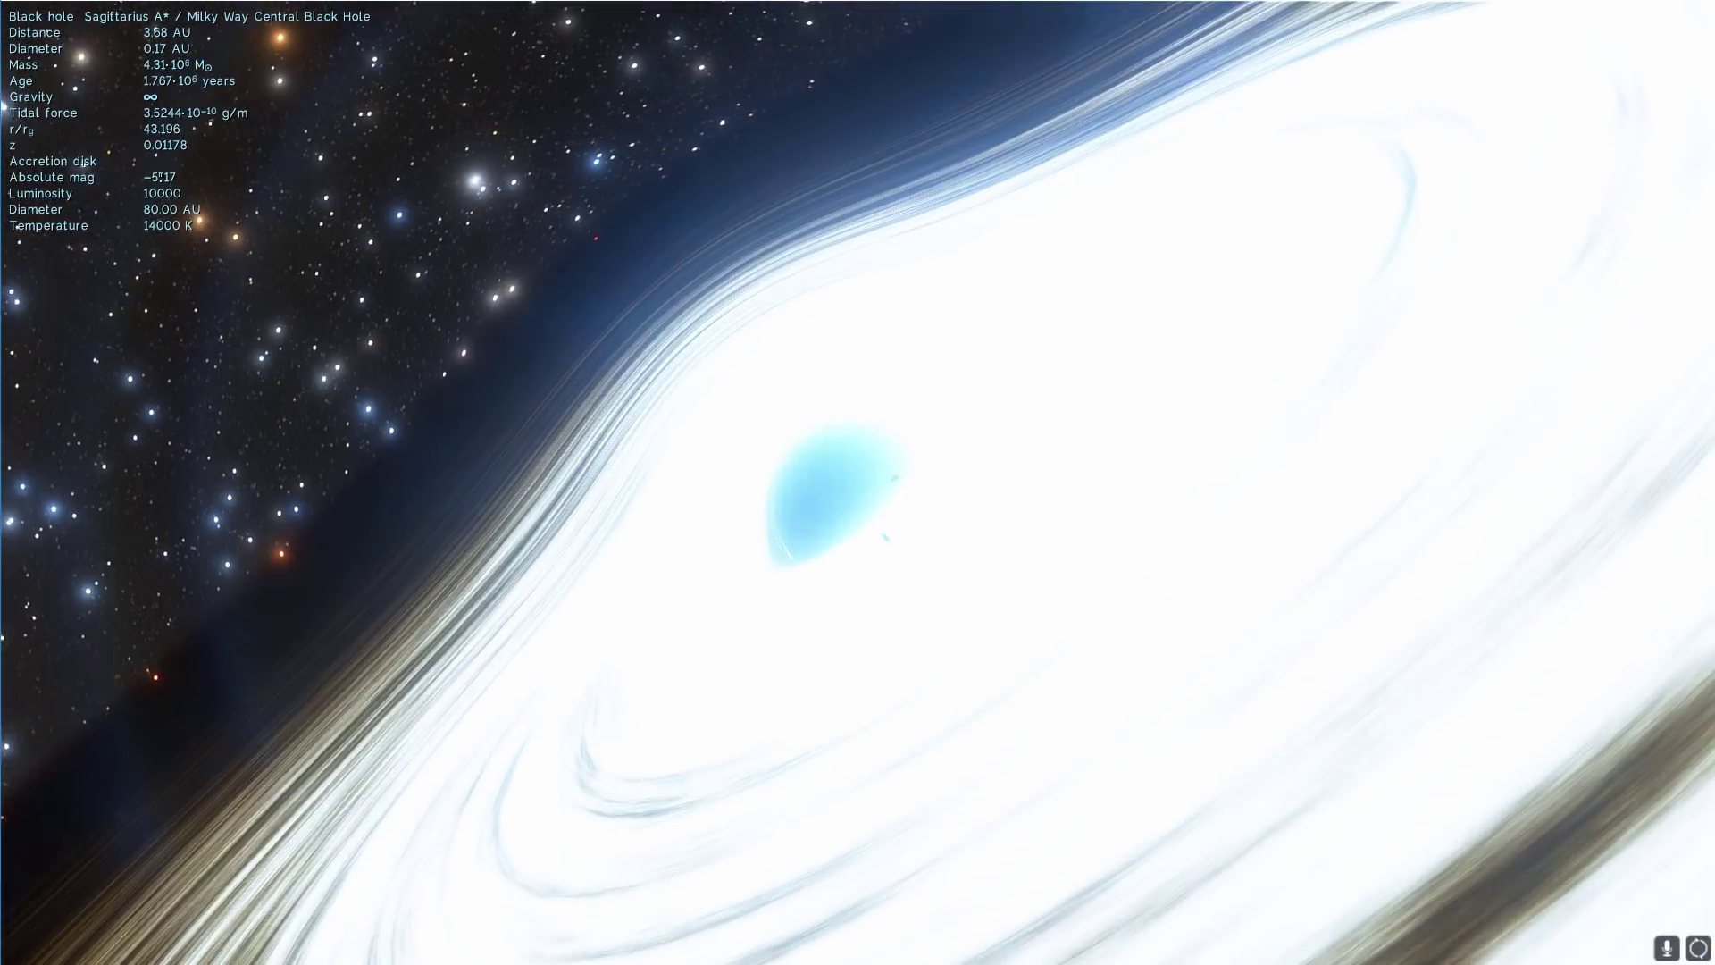
{"action": "left_click_drag", "start_coordinate": [1058, 476], "coordinate": [1057, 477]}
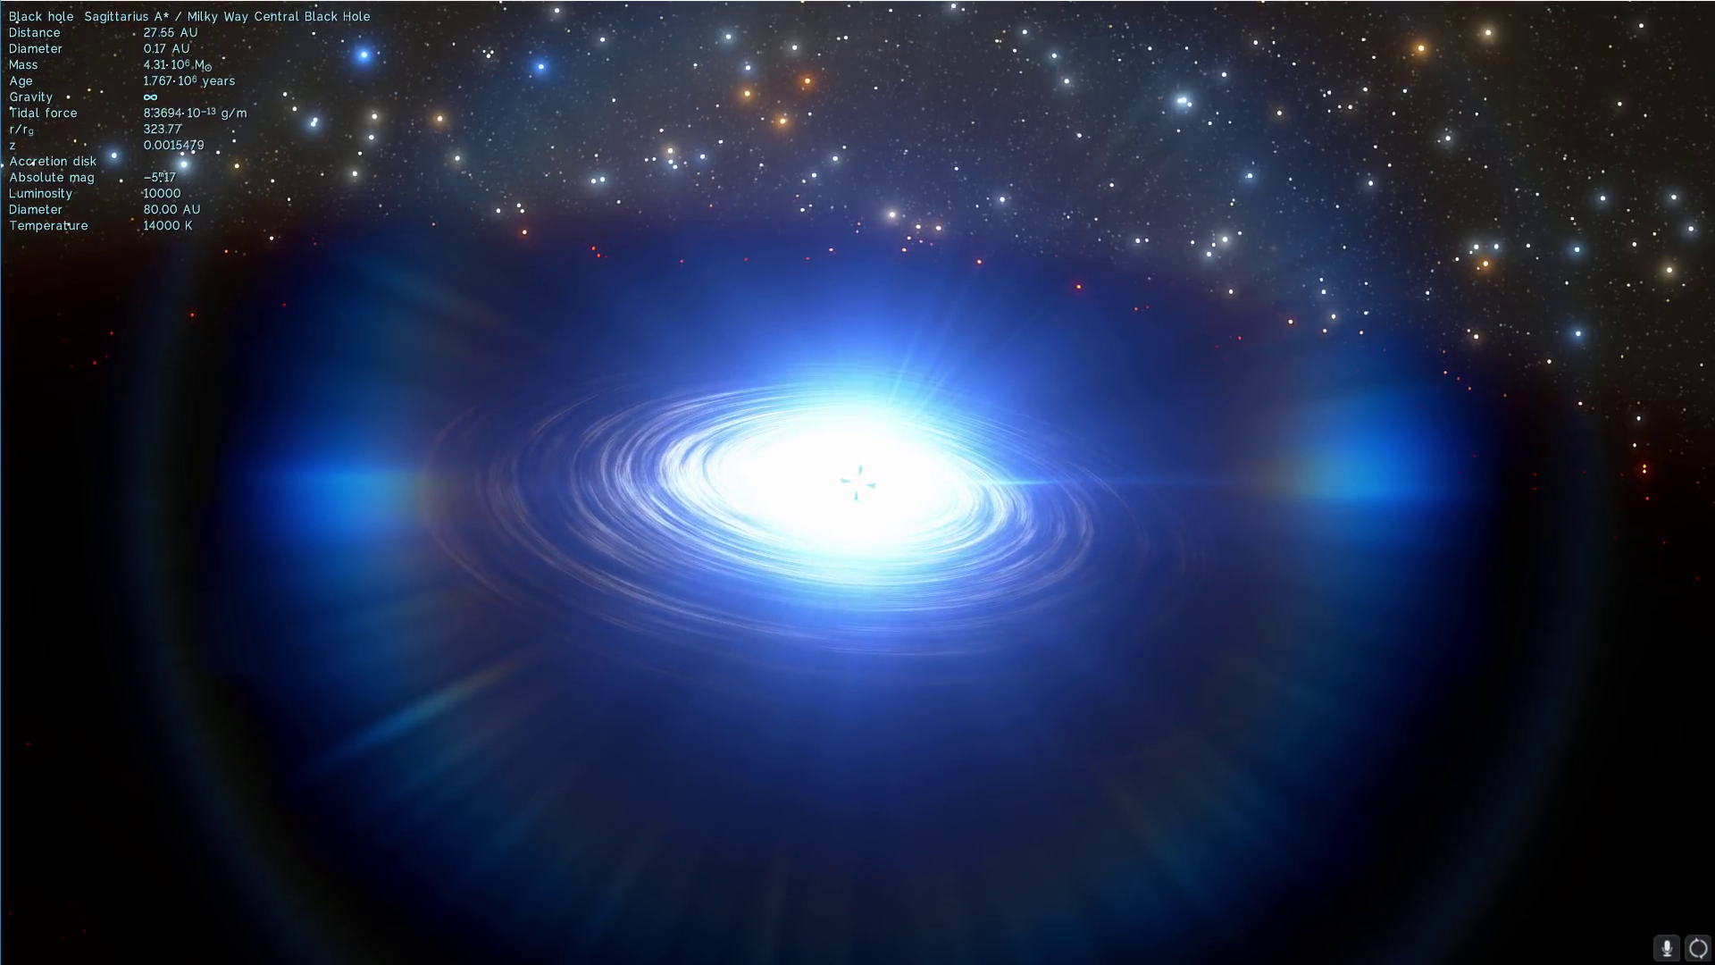
Switch the photo exposure to Auto mode
{"action": "left_click", "coordinate": [1459, 948]}
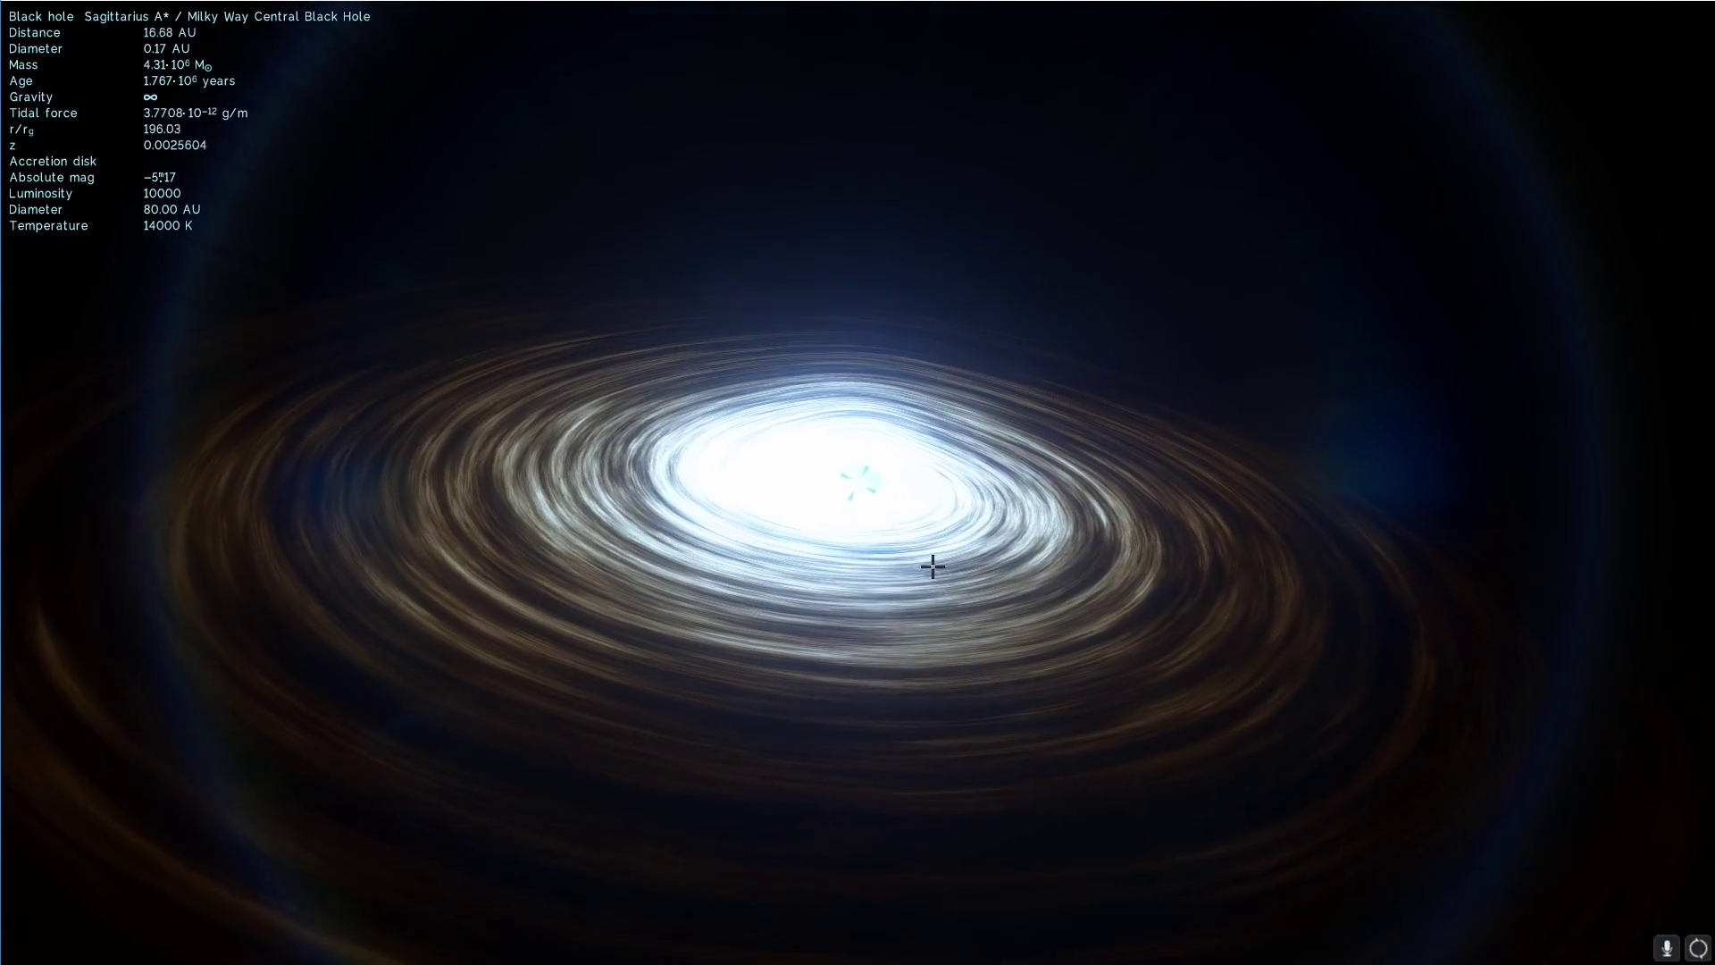
{"action": "scroll", "coordinate": [942, 552], "scroll_direction": "up", "scroll_amount": 3}
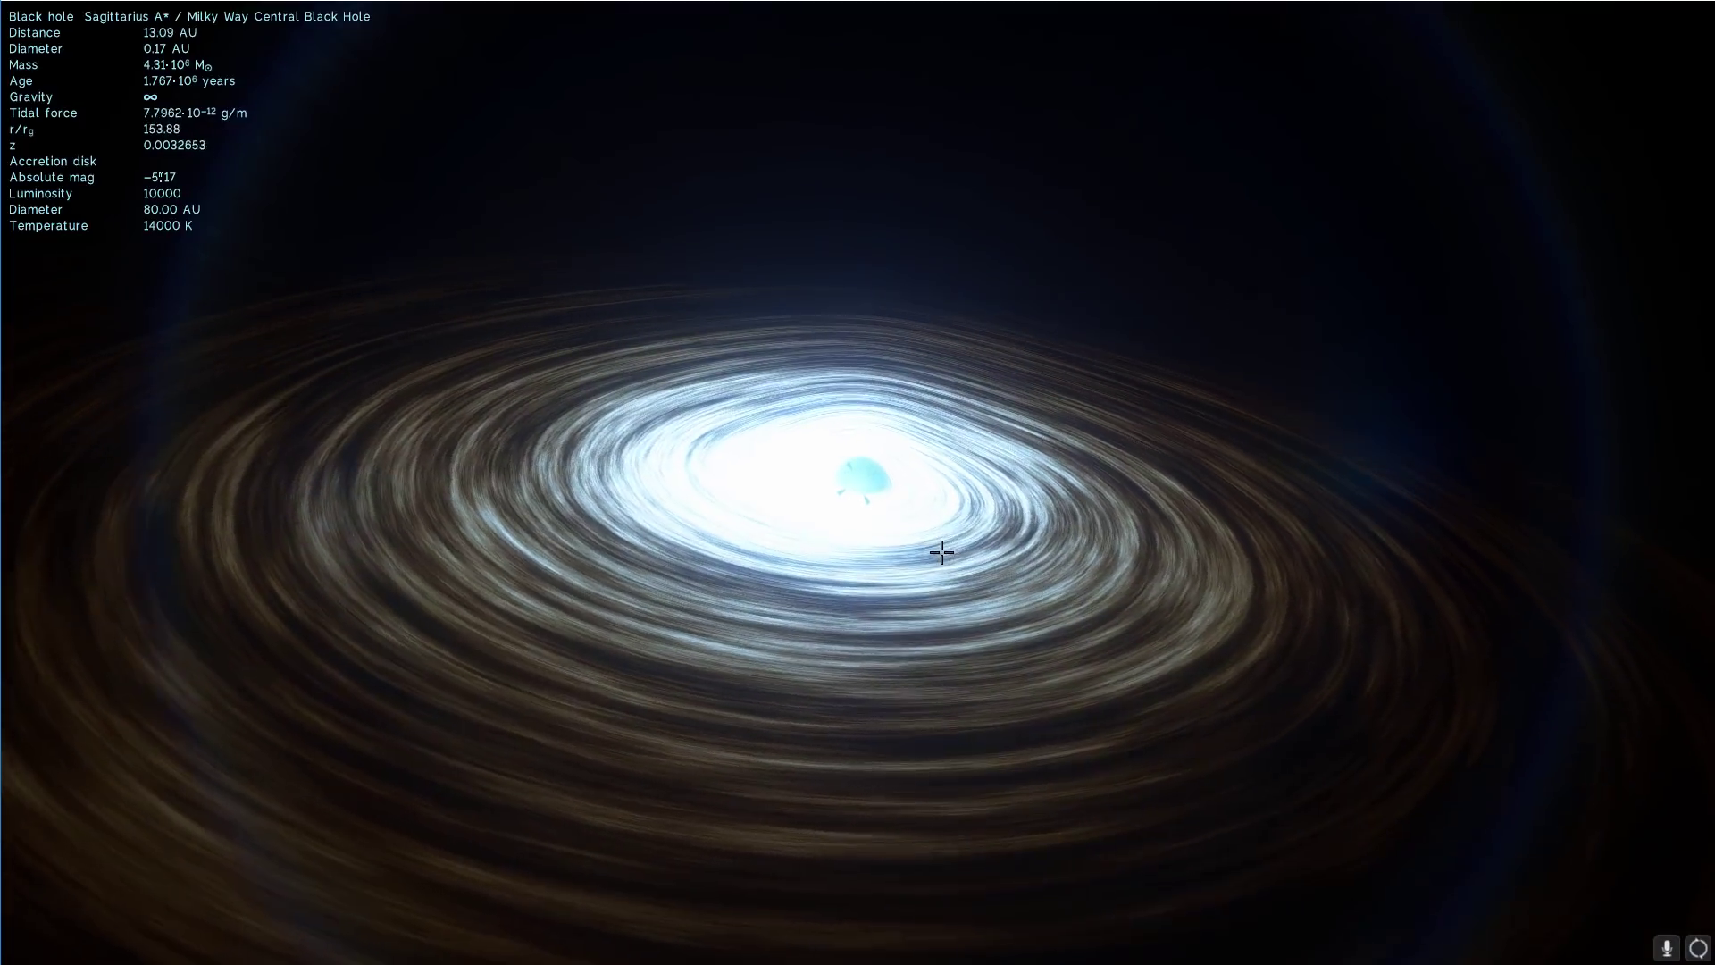
{"action": "scroll", "coordinate": [941, 552], "scroll_direction": "up", "scroll_amount": 3}
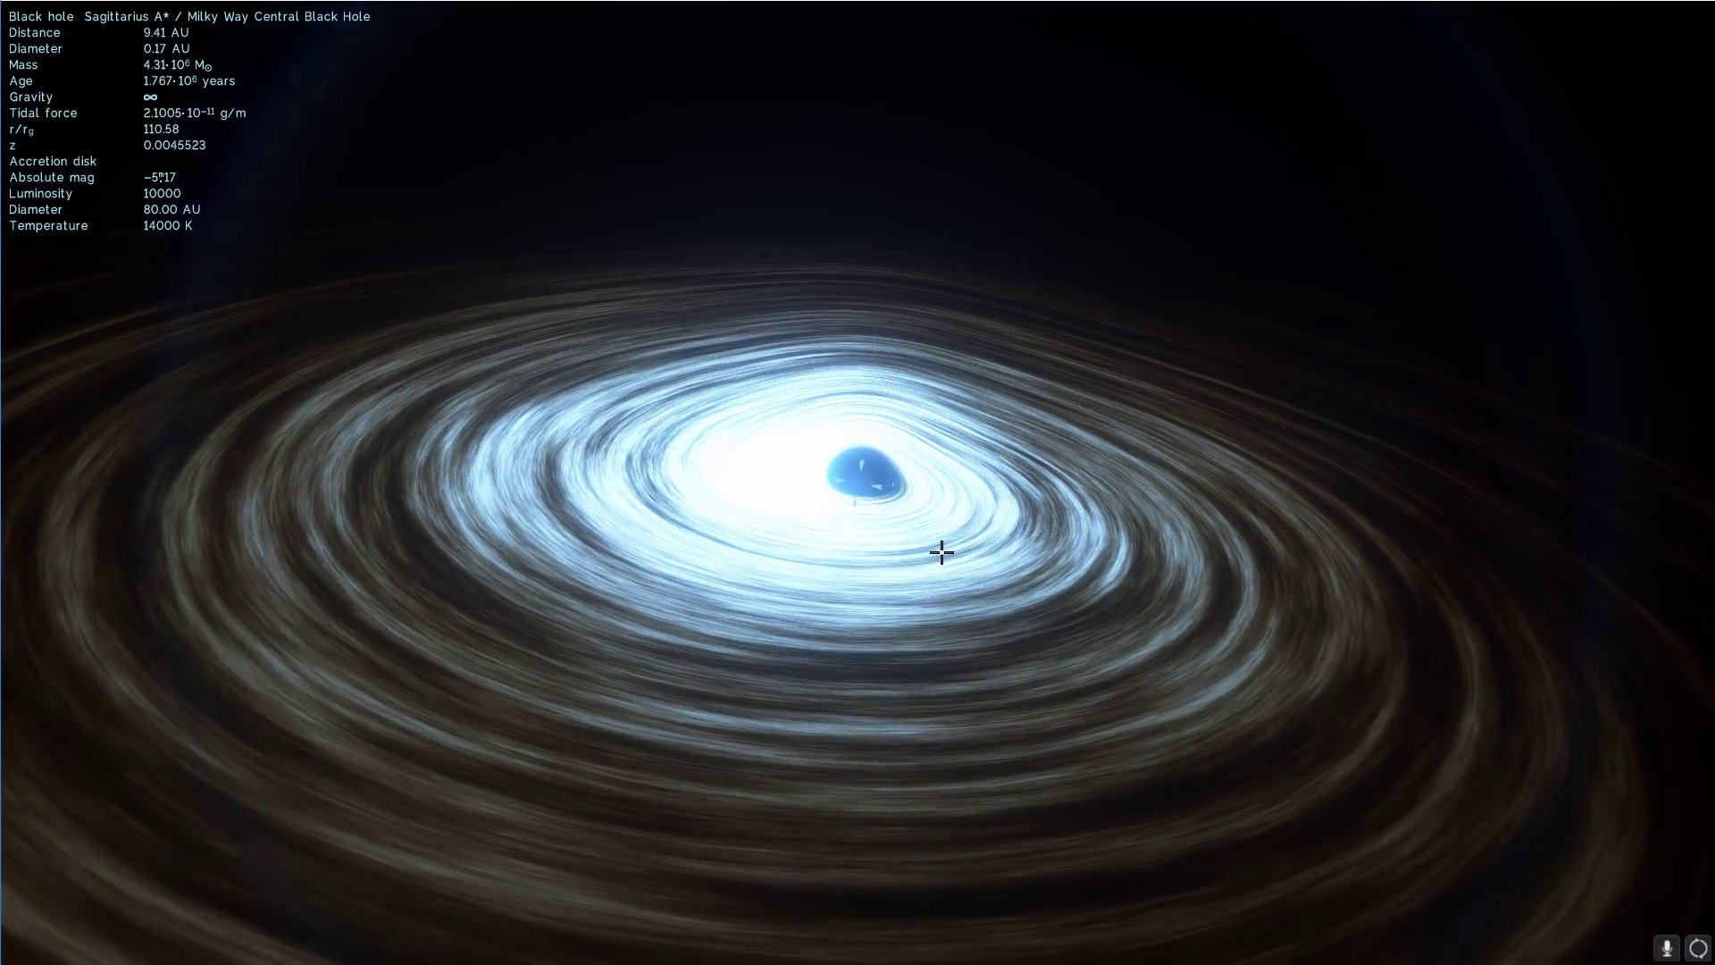
{"action": "scroll", "coordinate": [942, 553], "scroll_direction": "up", "scroll_amount": 3}
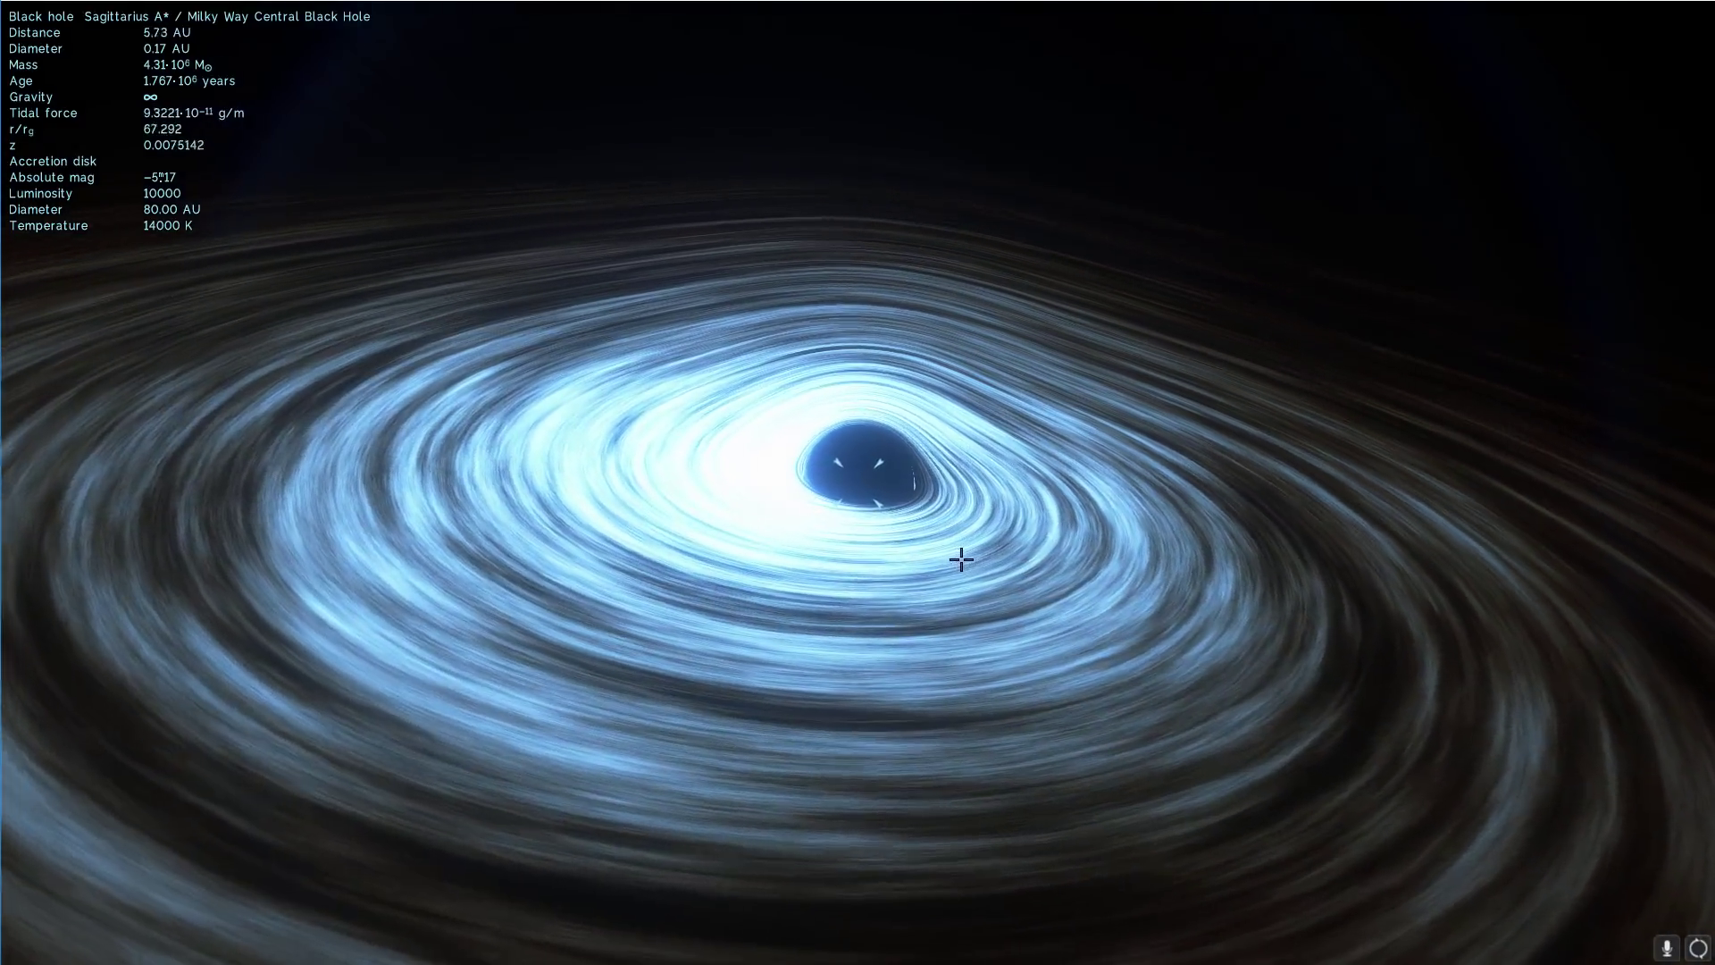
{"action": "scroll", "coordinate": [984, 570], "scroll_direction": "up", "scroll_amount": 3}
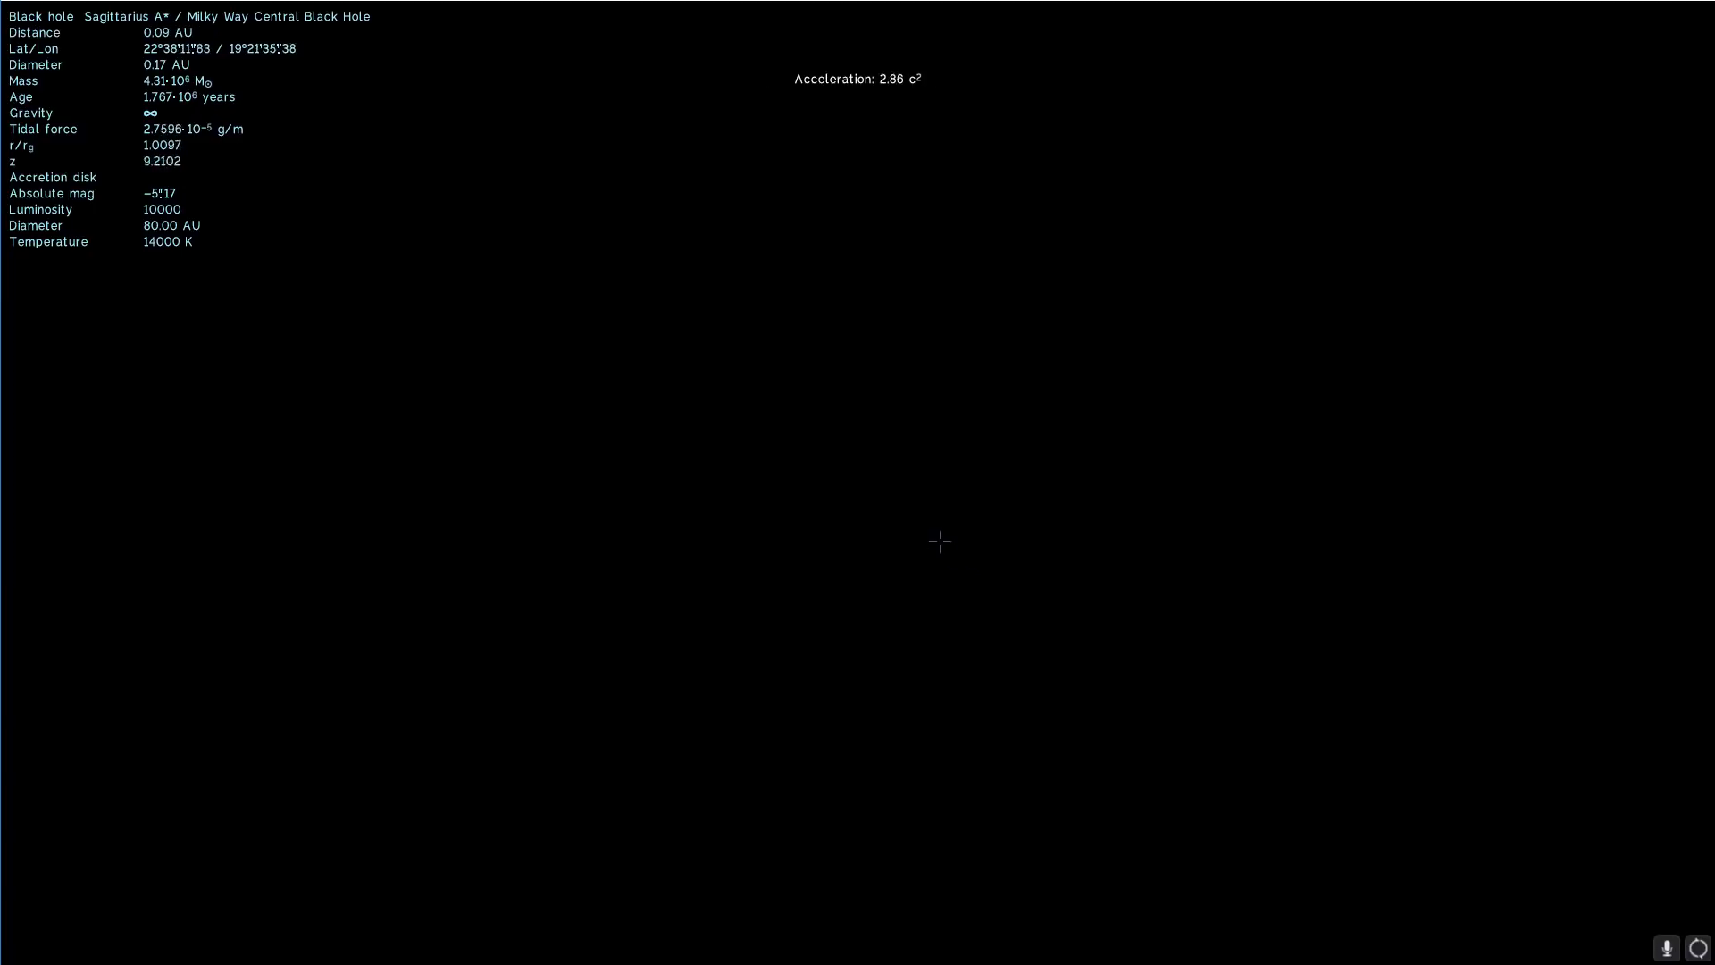
{"action": "scroll", "coordinate": [932, 541], "scroll_direction": "down", "scroll_amount": 5}
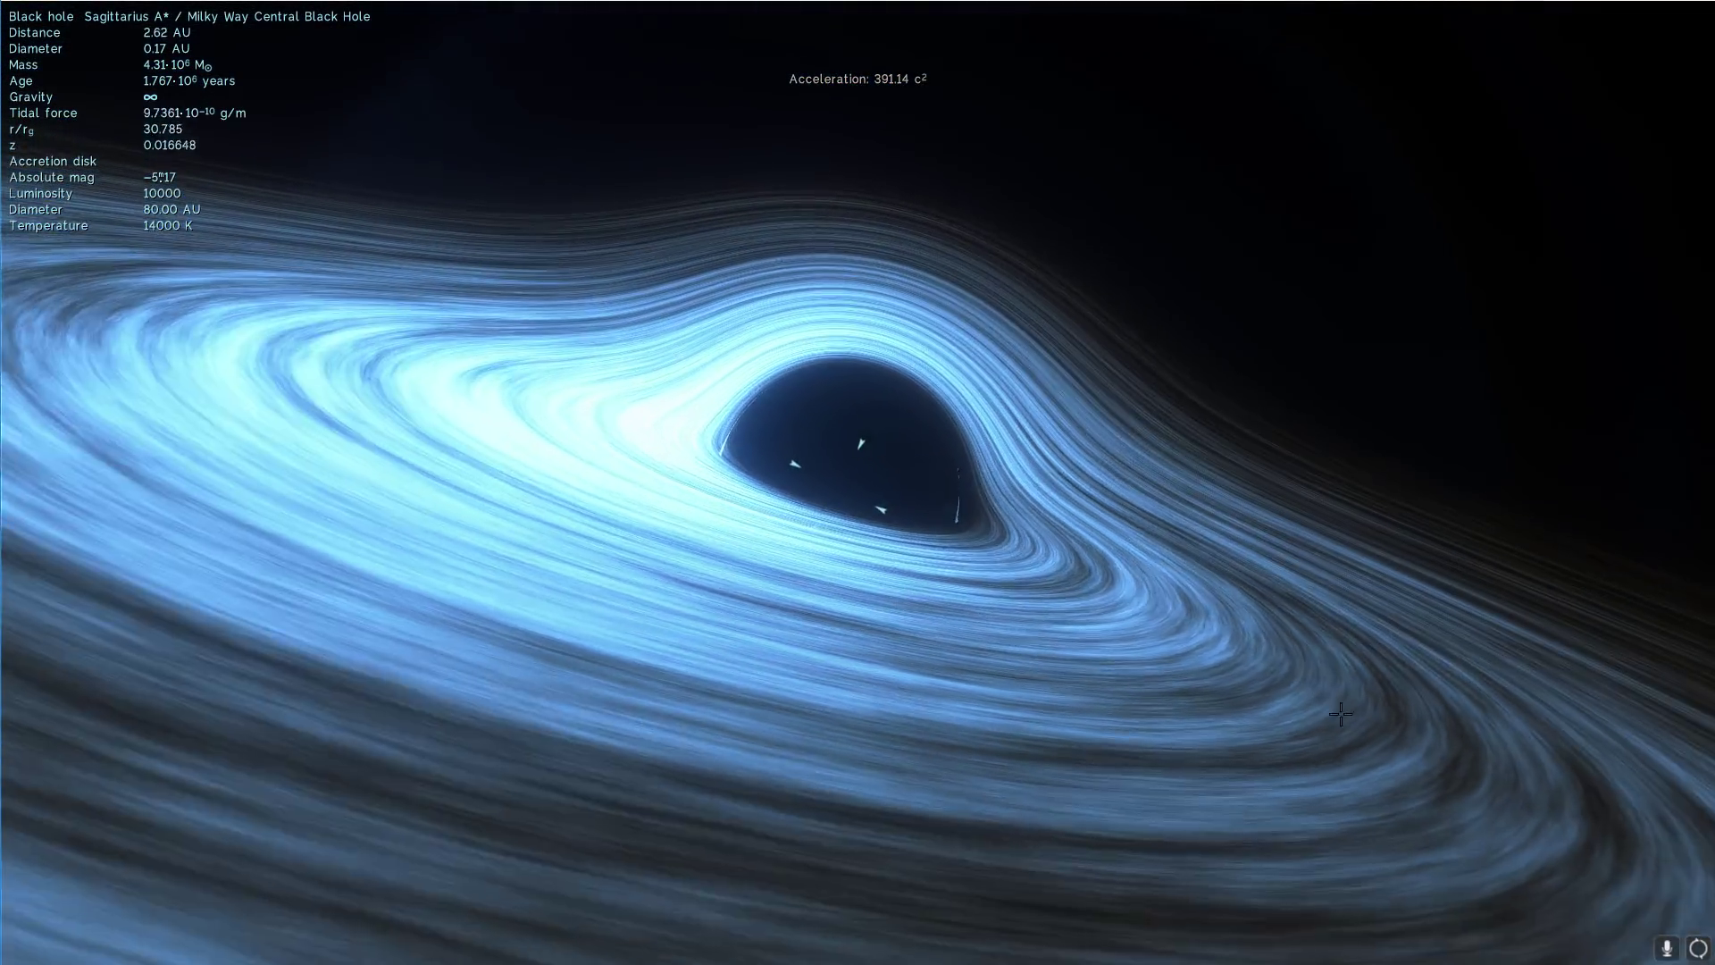